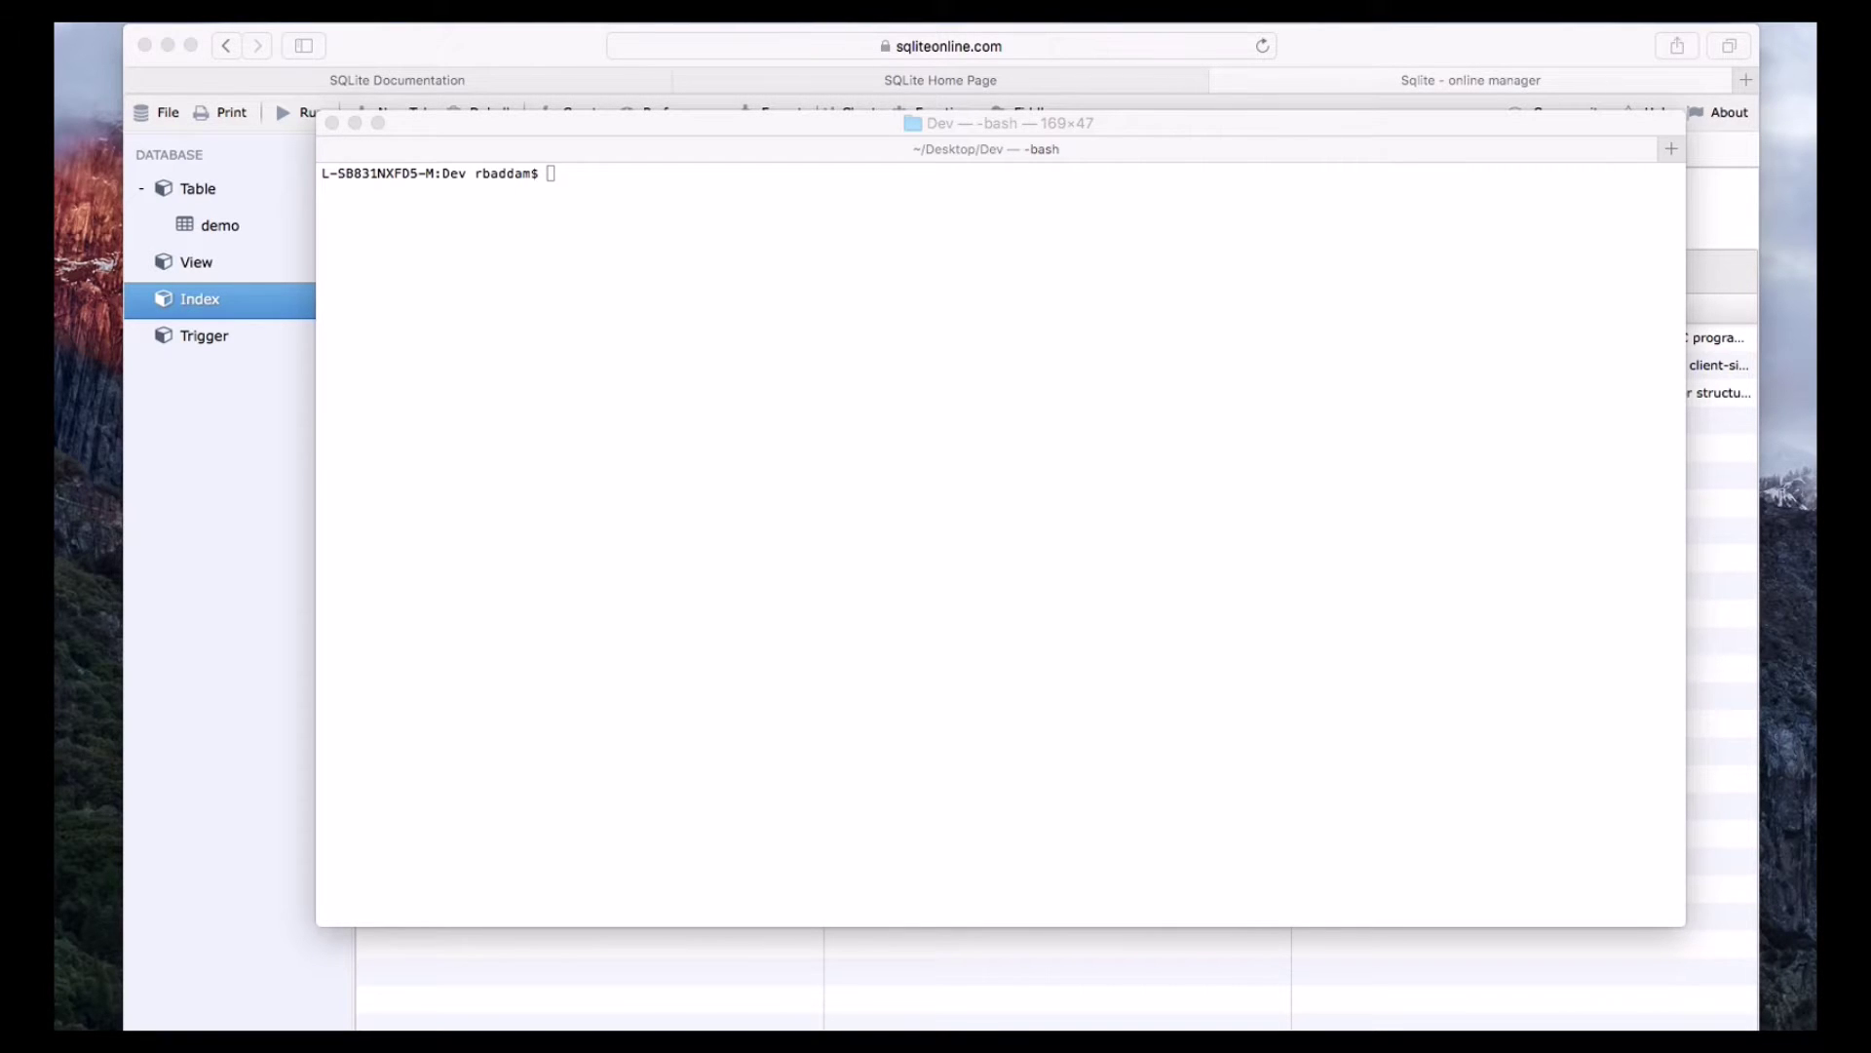
Switch windows to bring the bash shell window to the front.
key("super+Tab")
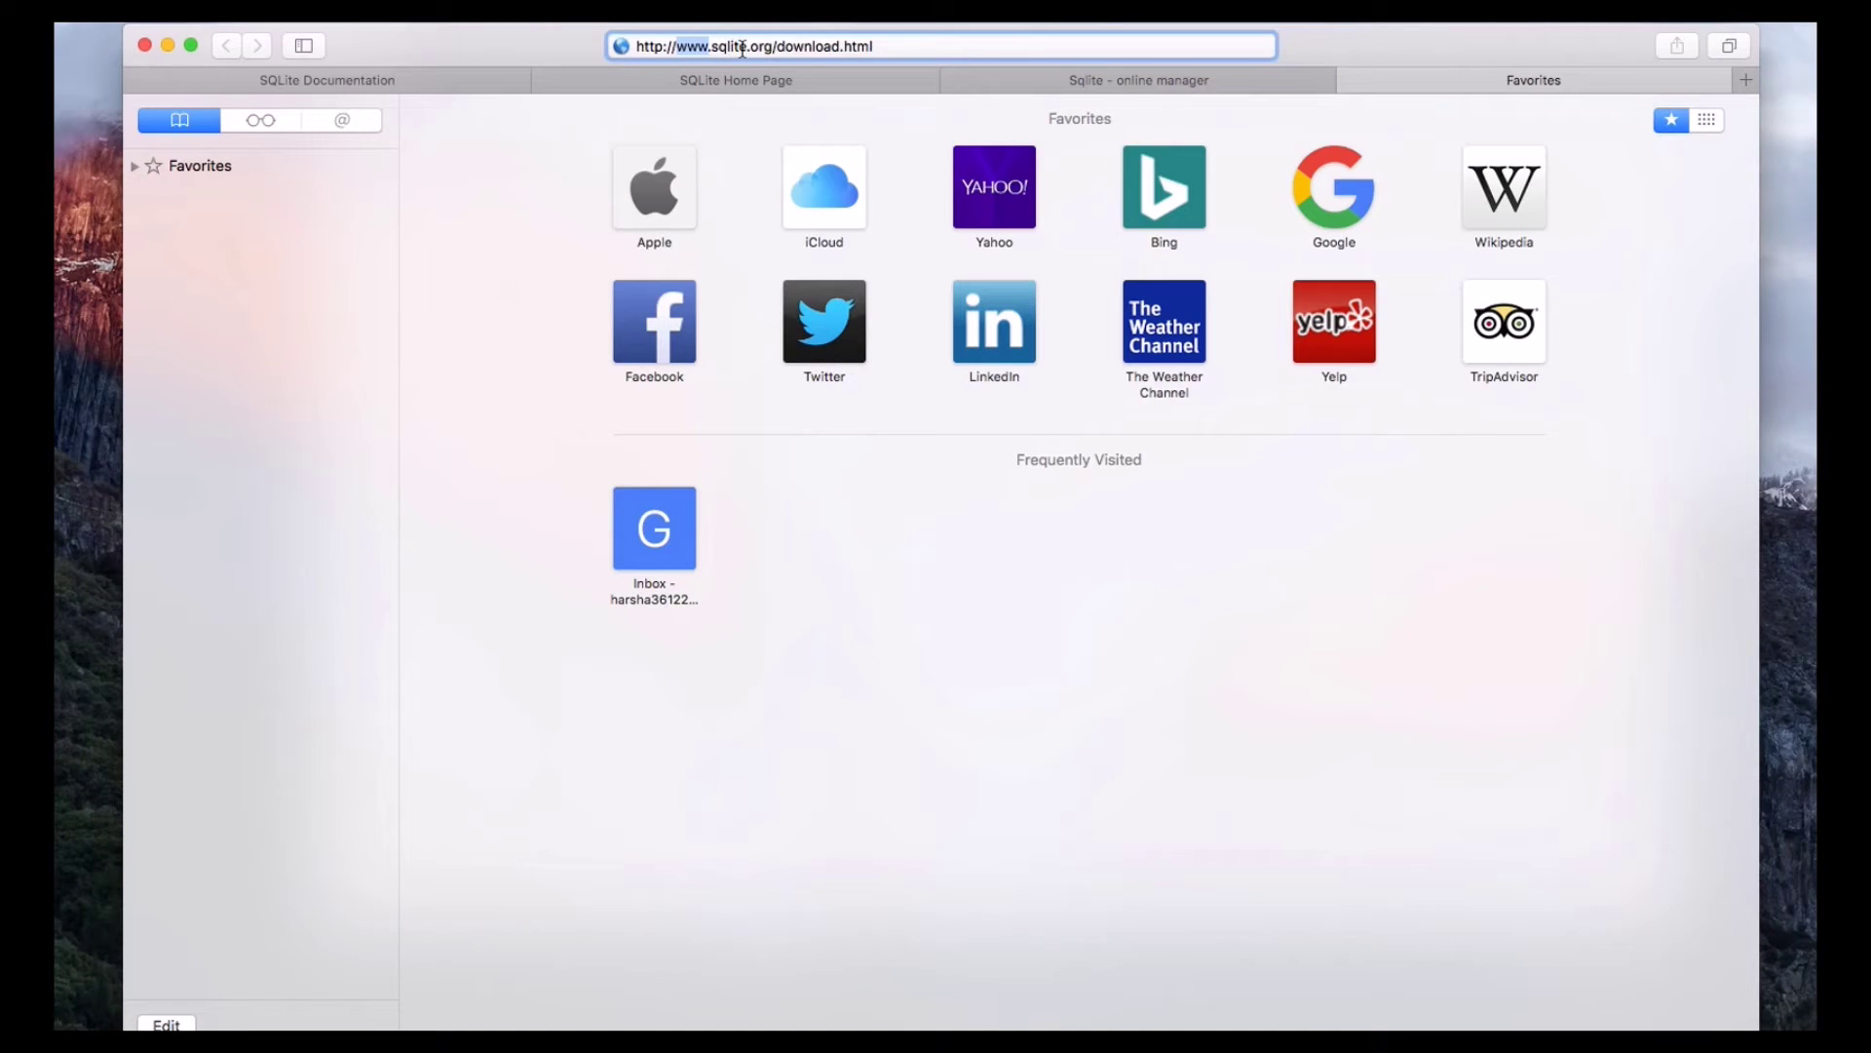
left_click(889, 44)
key("Return")
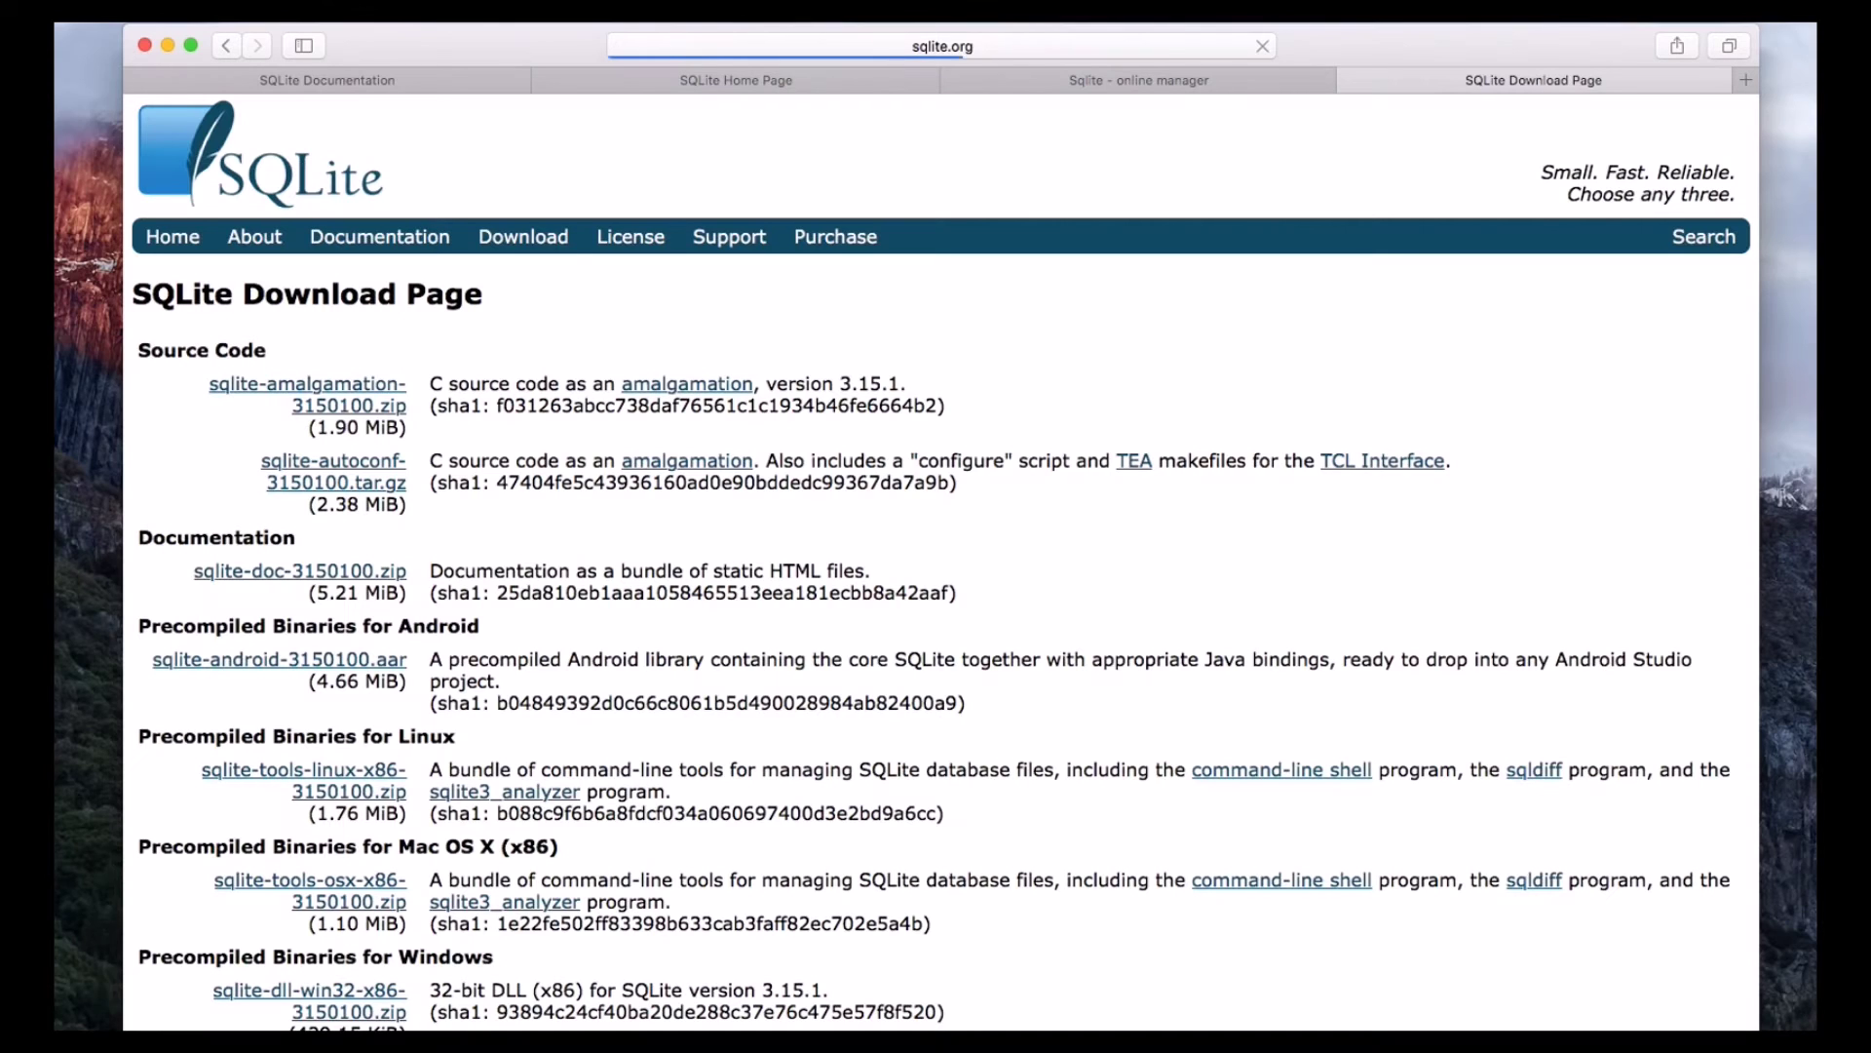
scroll(773, 433, "down", 3)
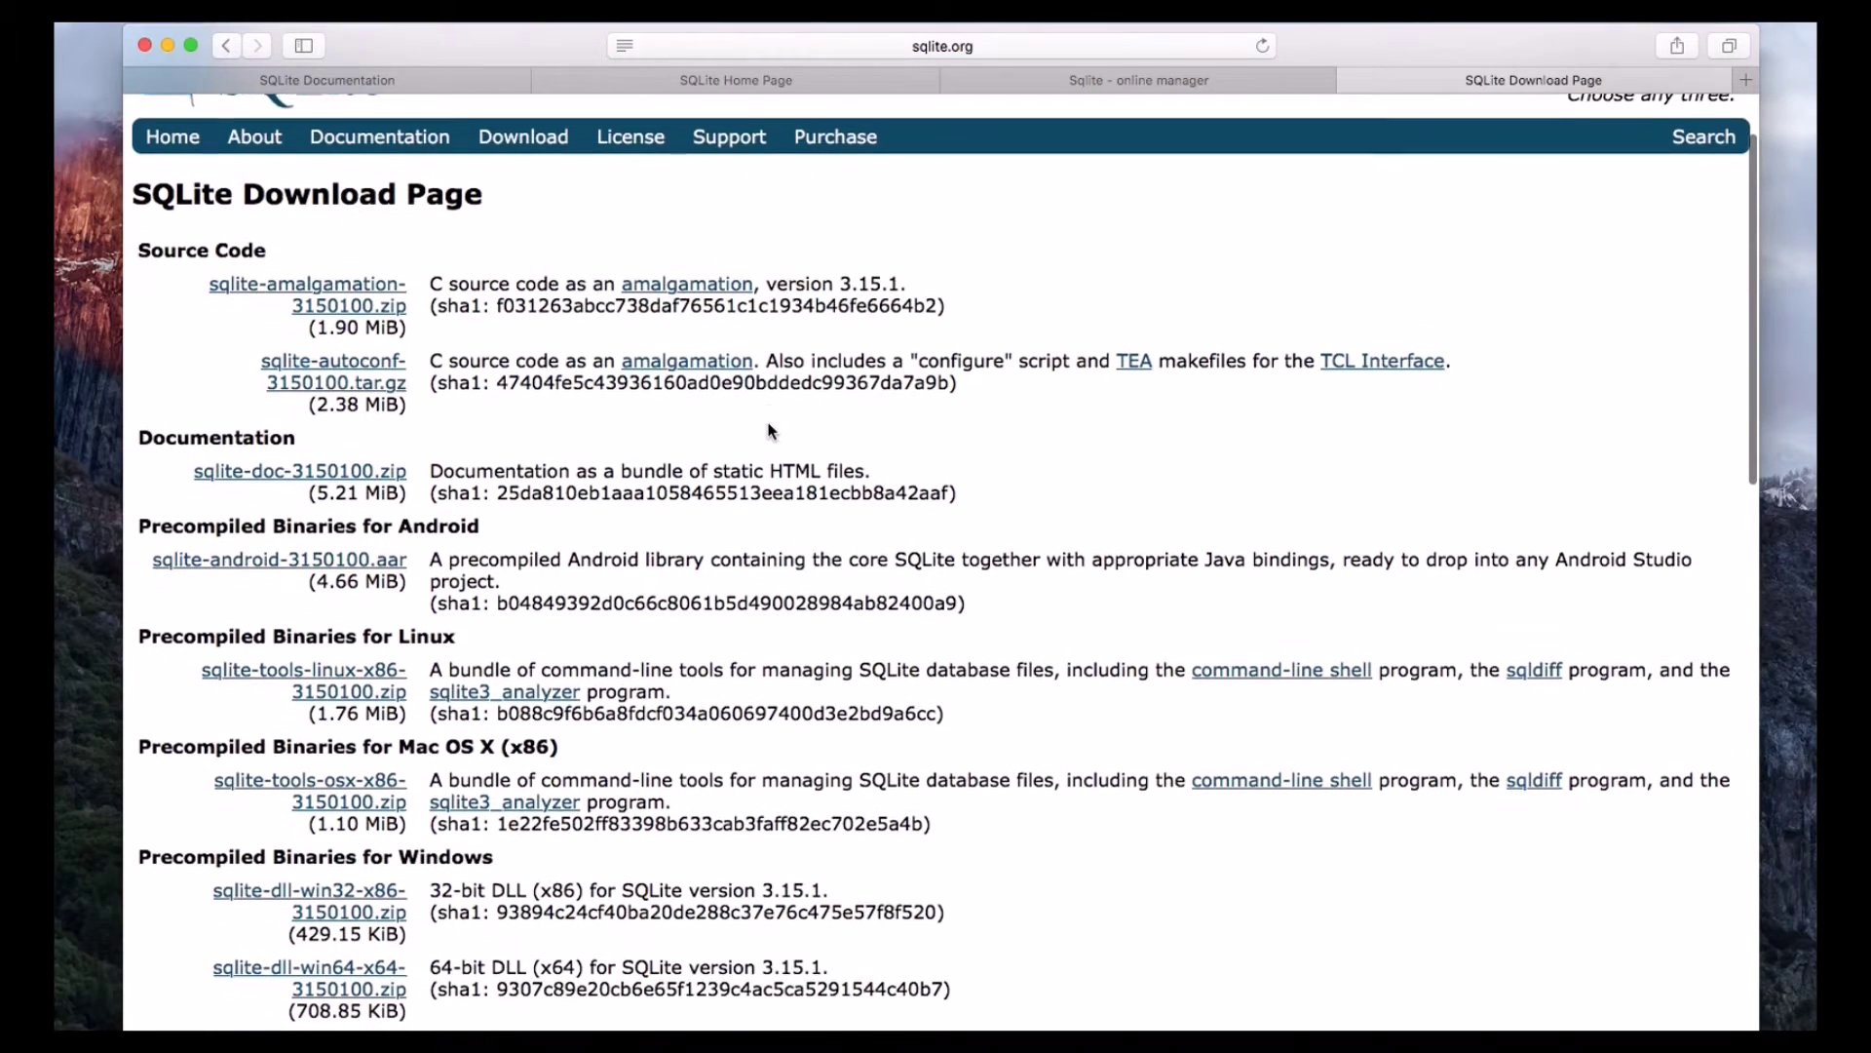
scroll(497, 235, "down", 5)
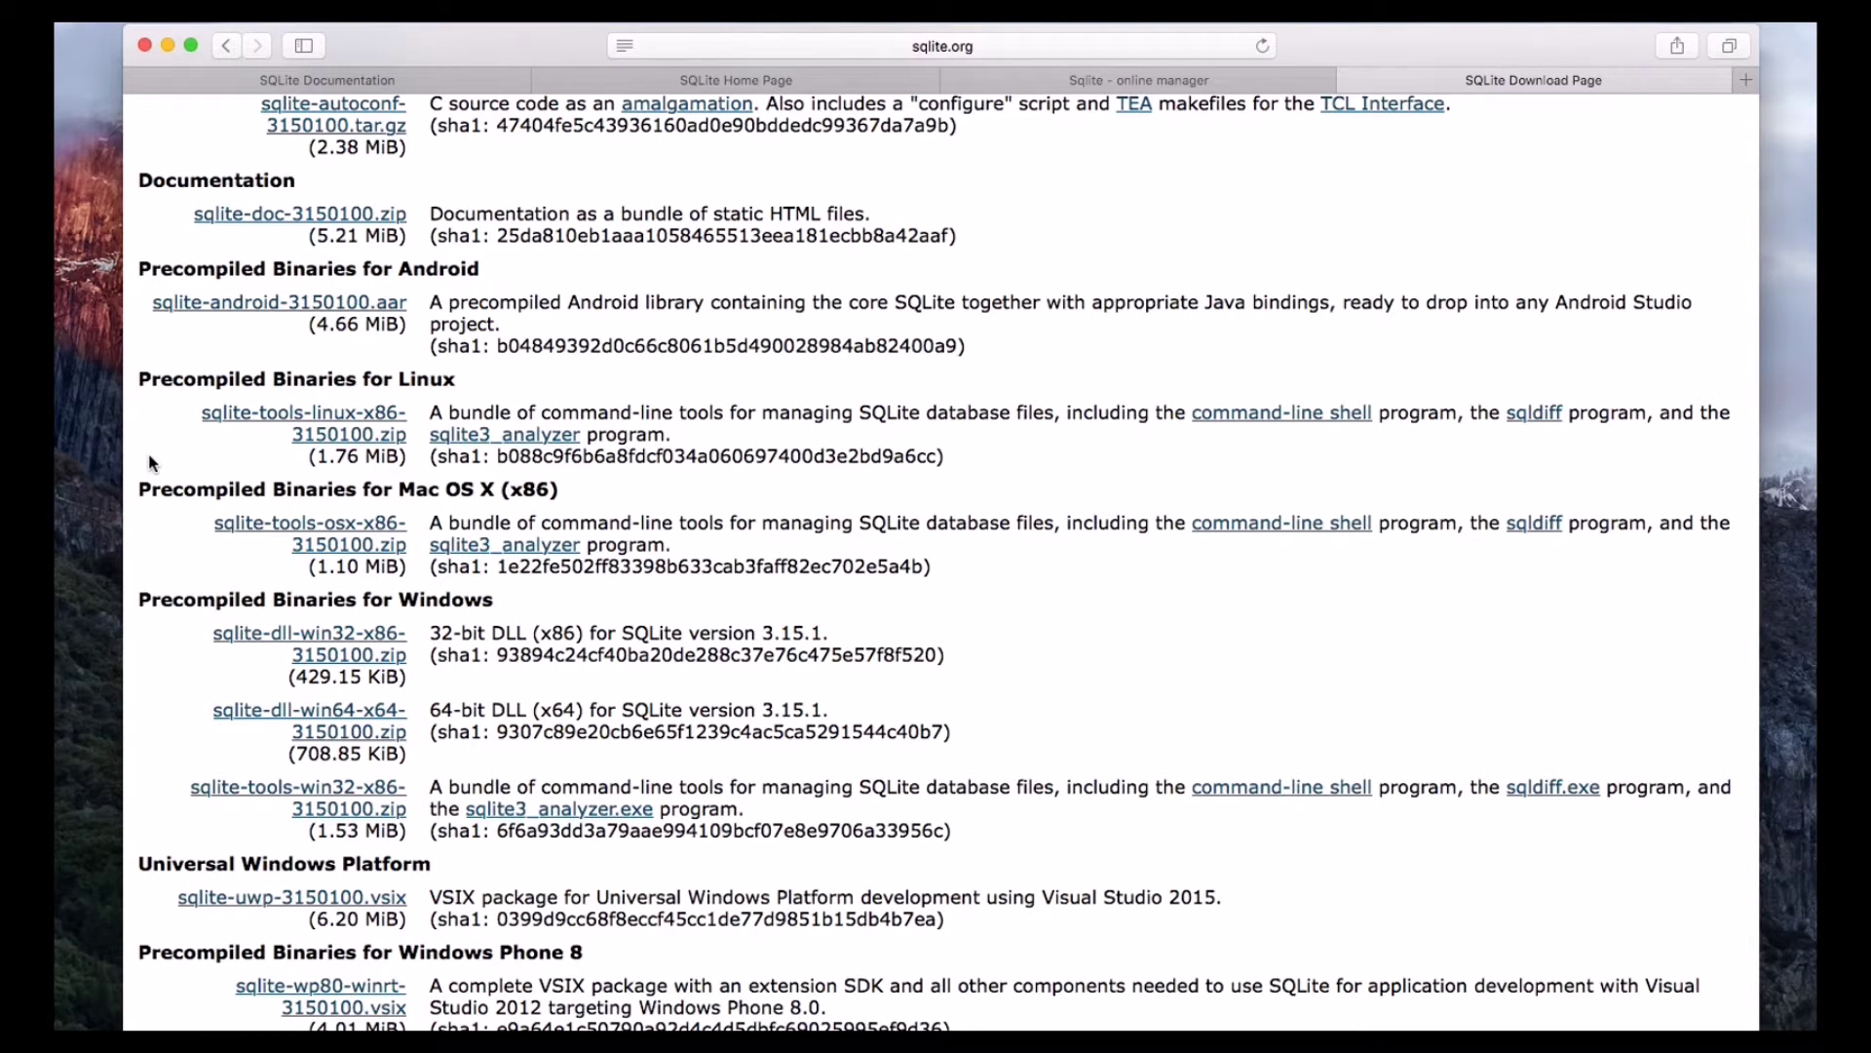
triple_click(143, 277)
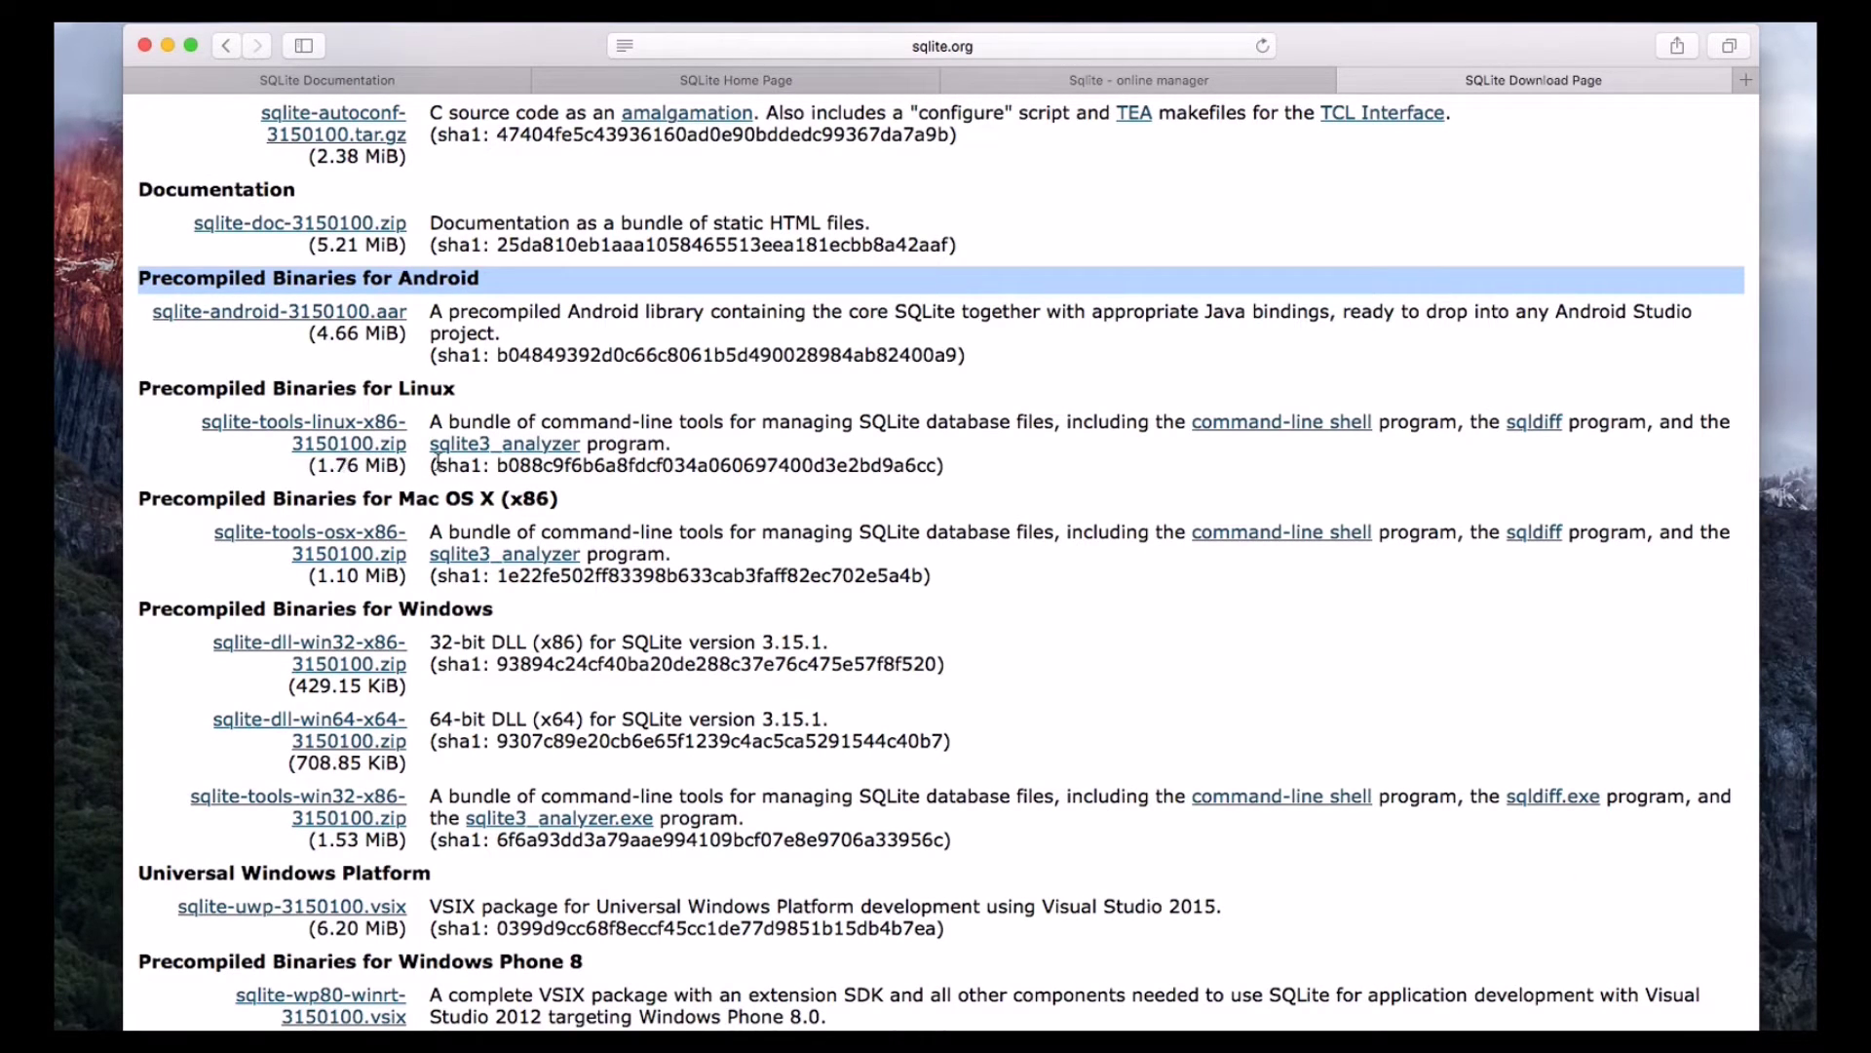
scroll(416, 526, "down", 2)
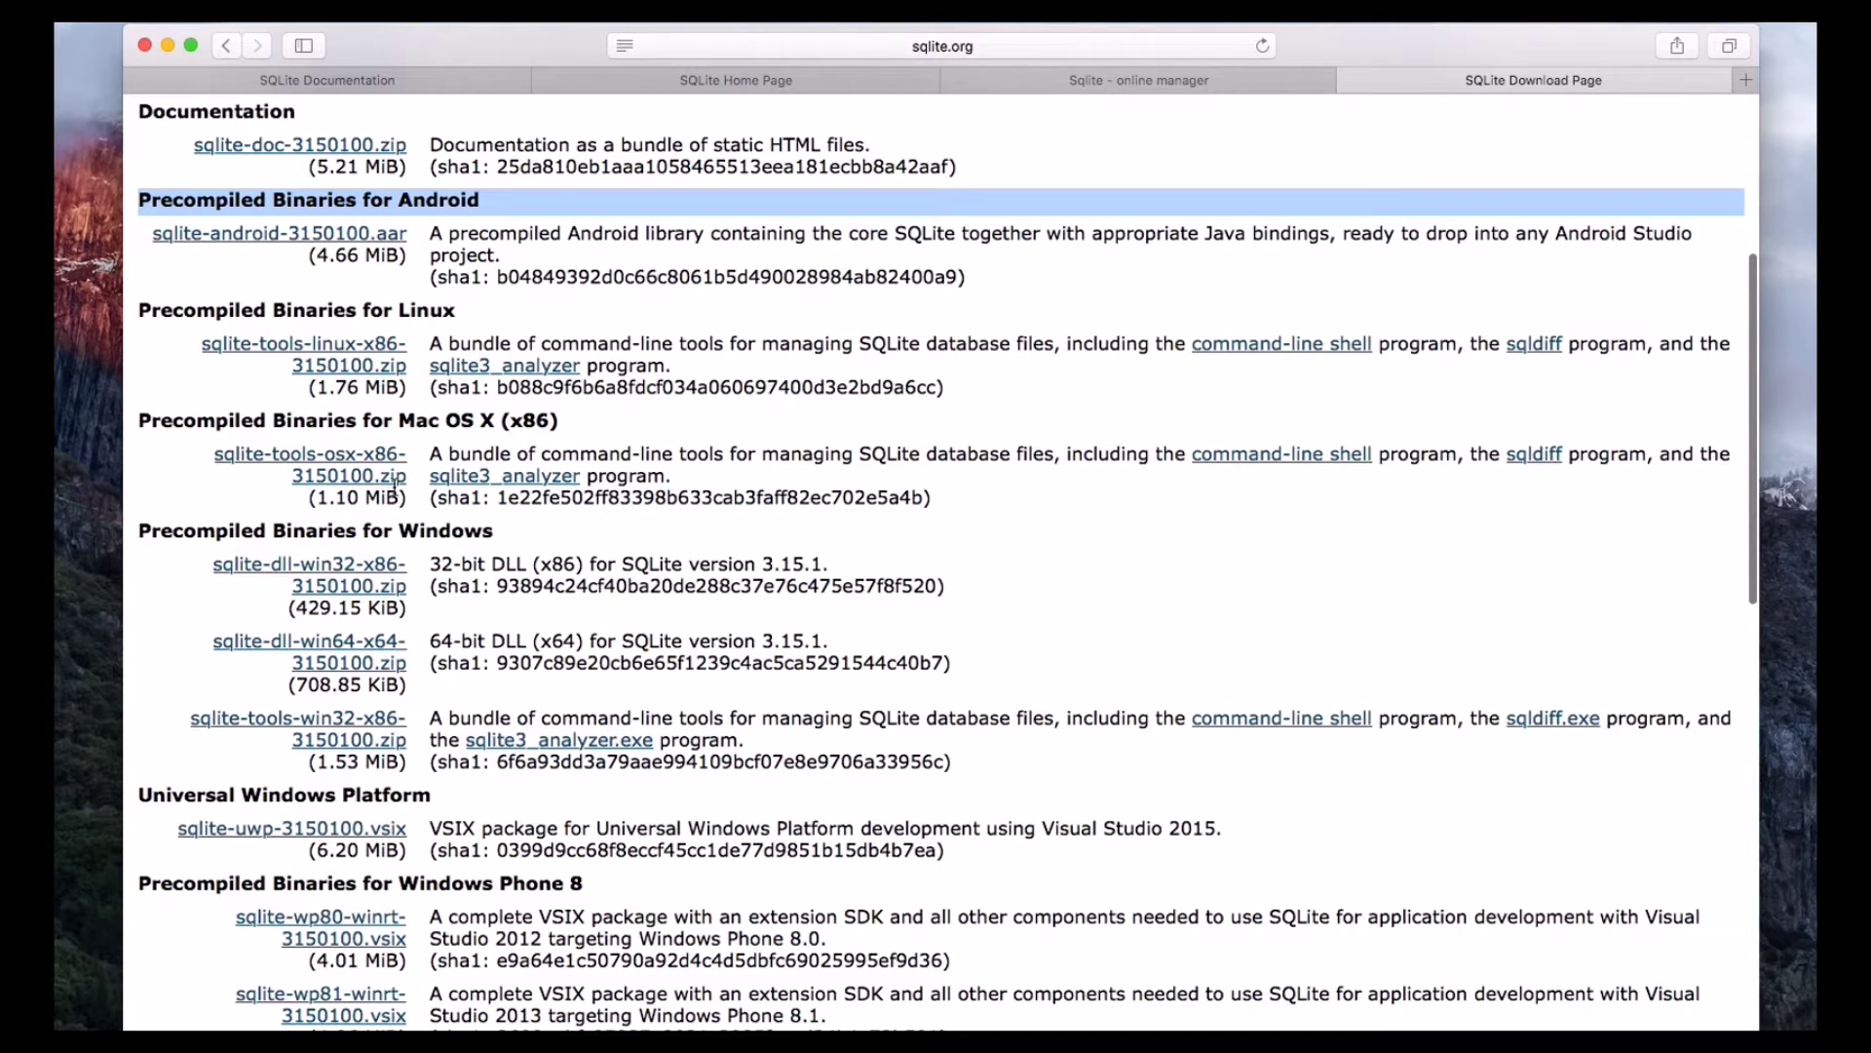
scroll(183, 539, "down", 2)
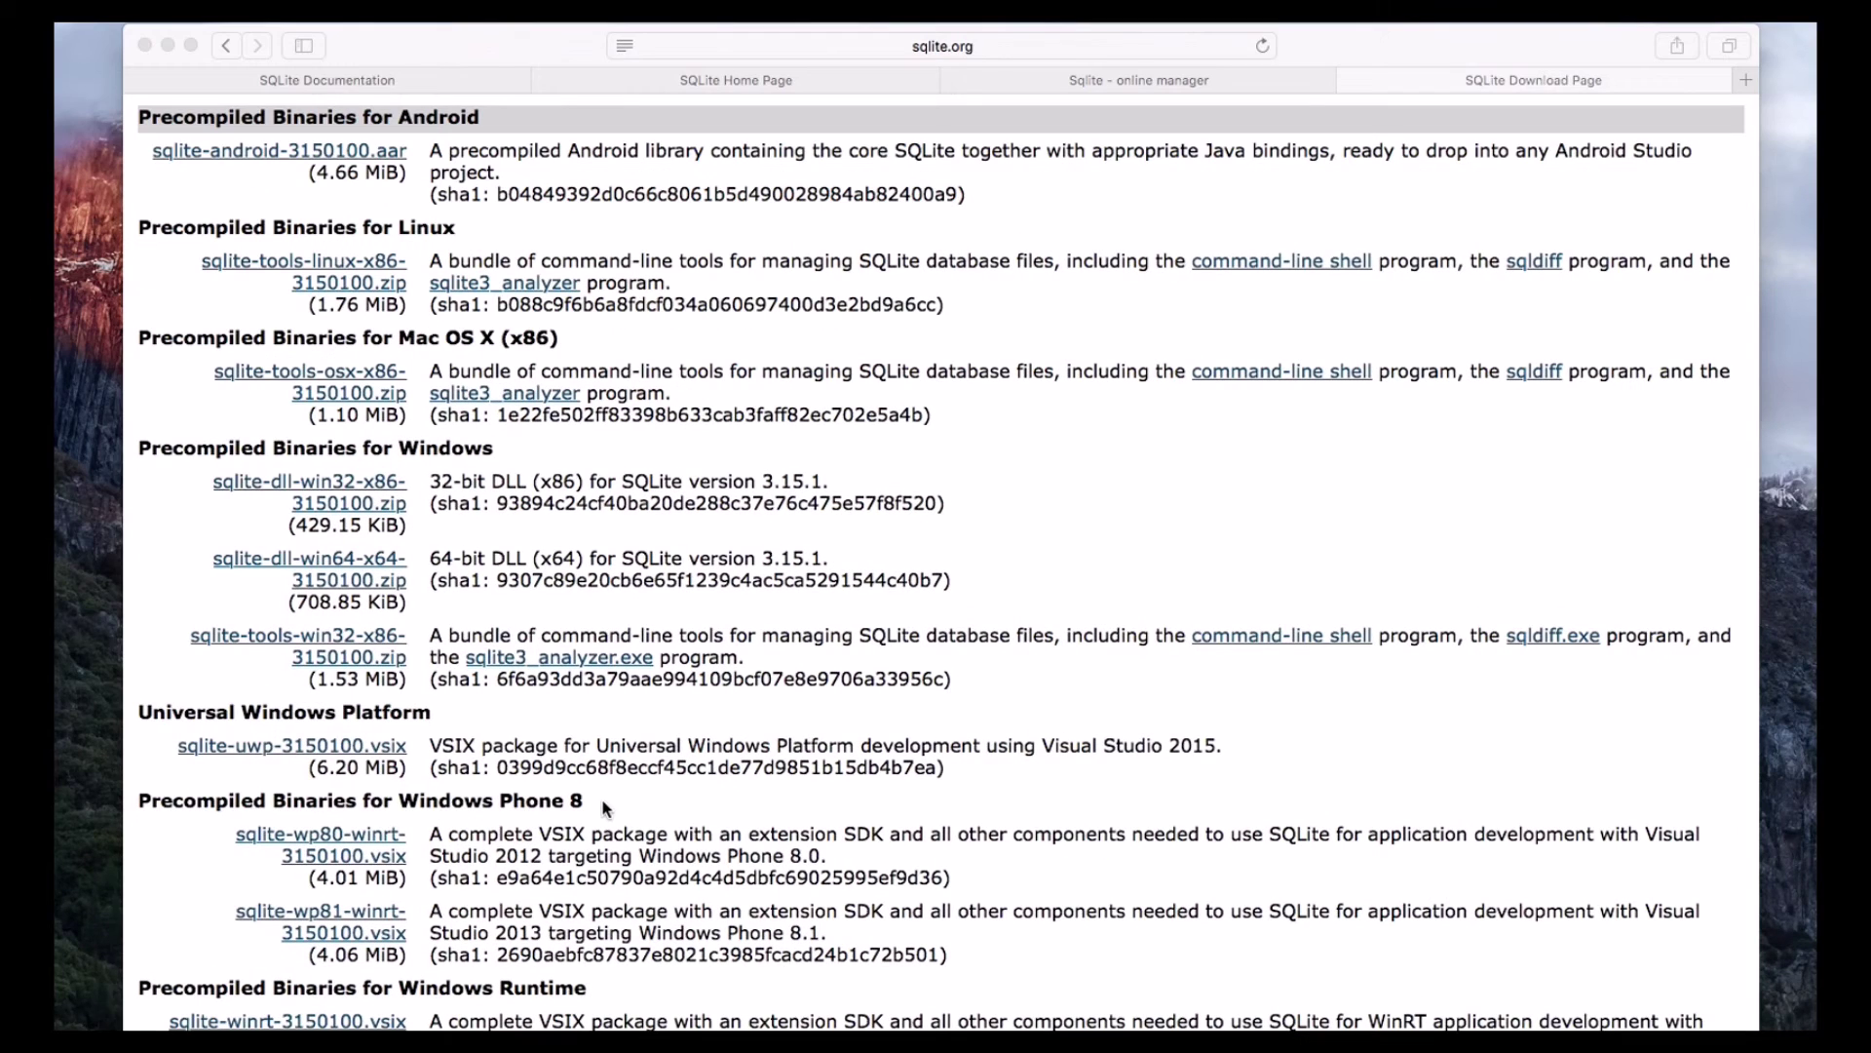
key("ctrl+Up")
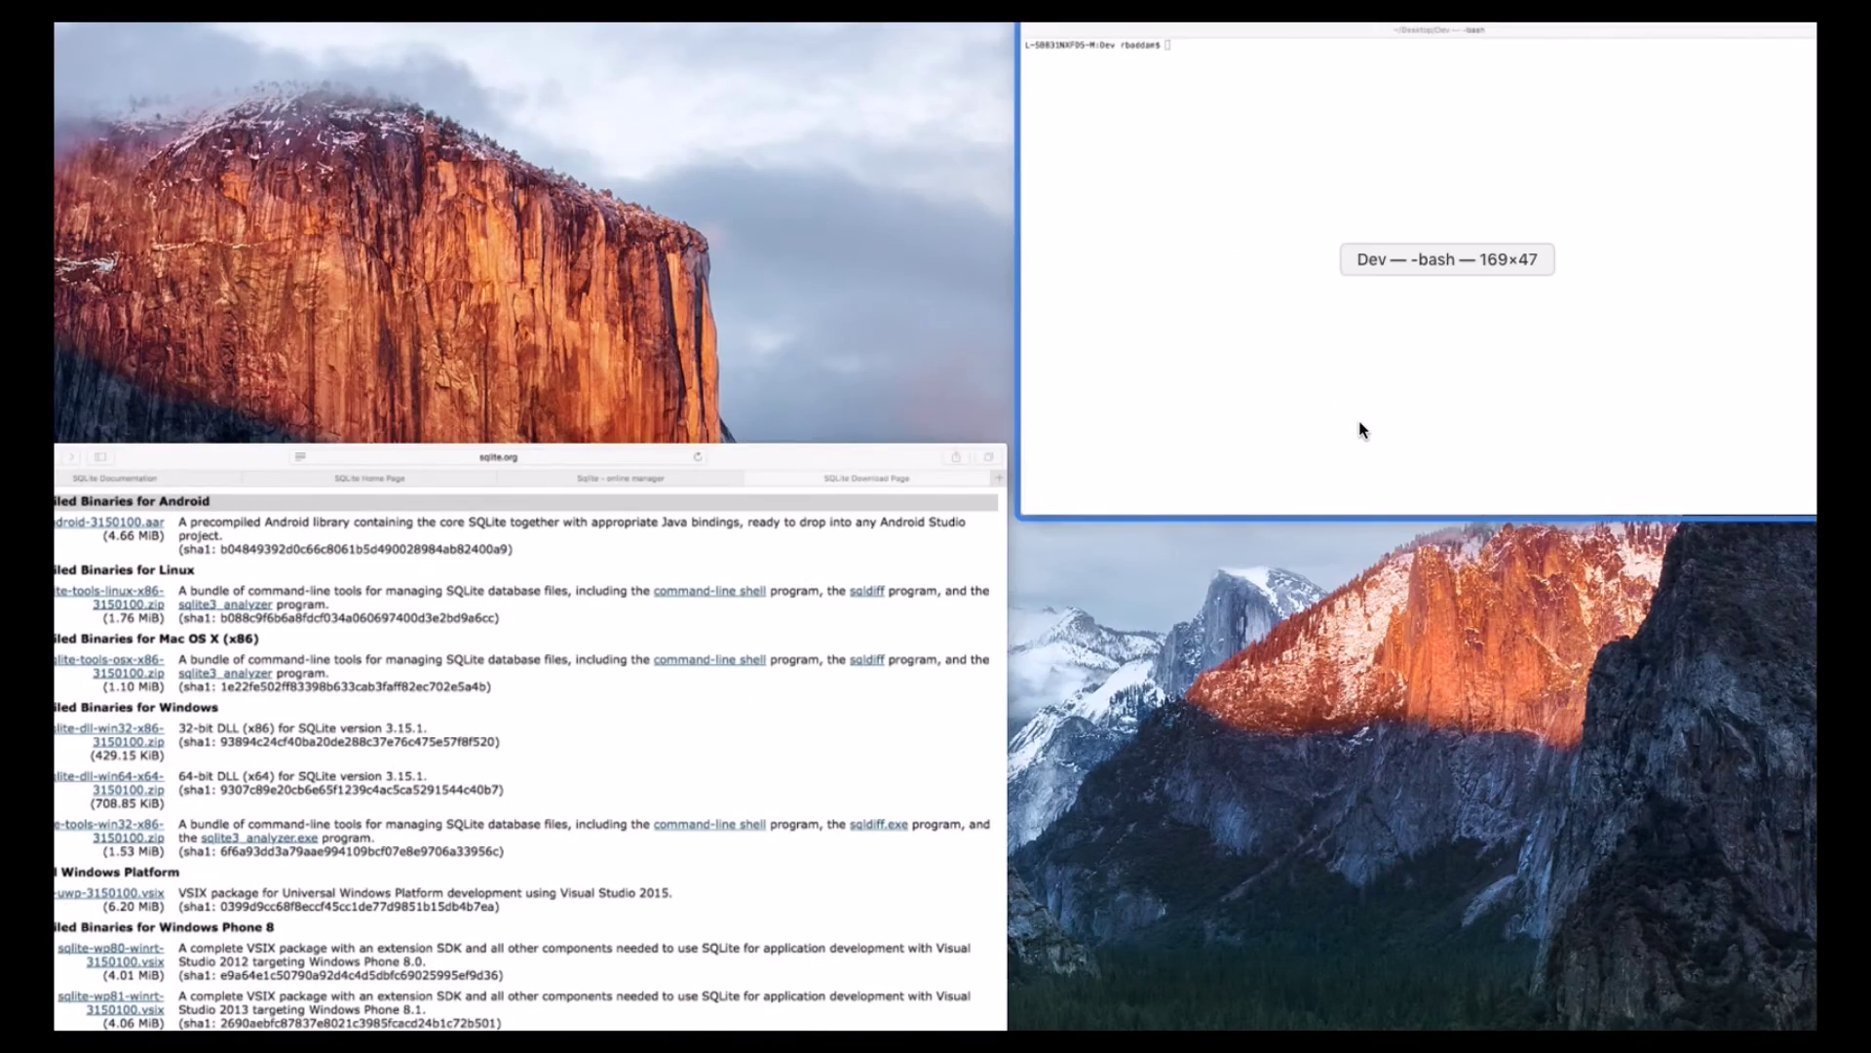
left_click(1370, 419)
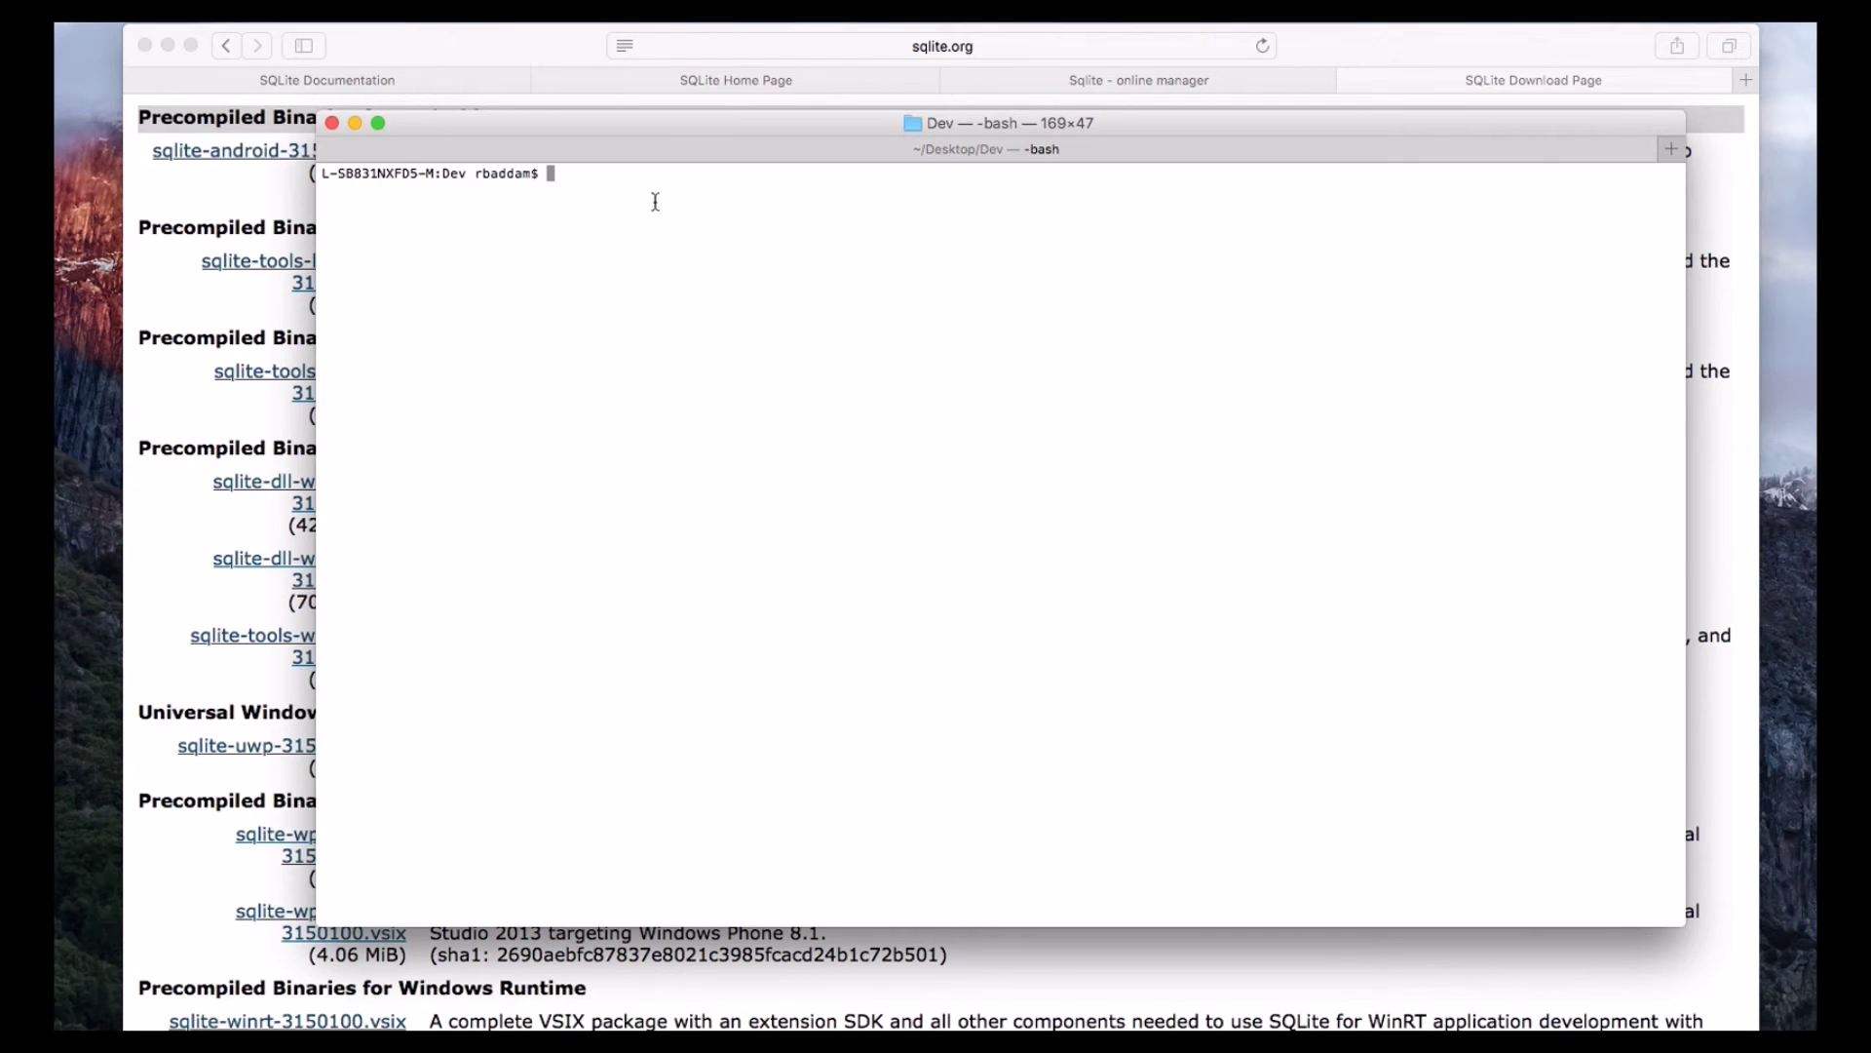
left_click(177, 297)
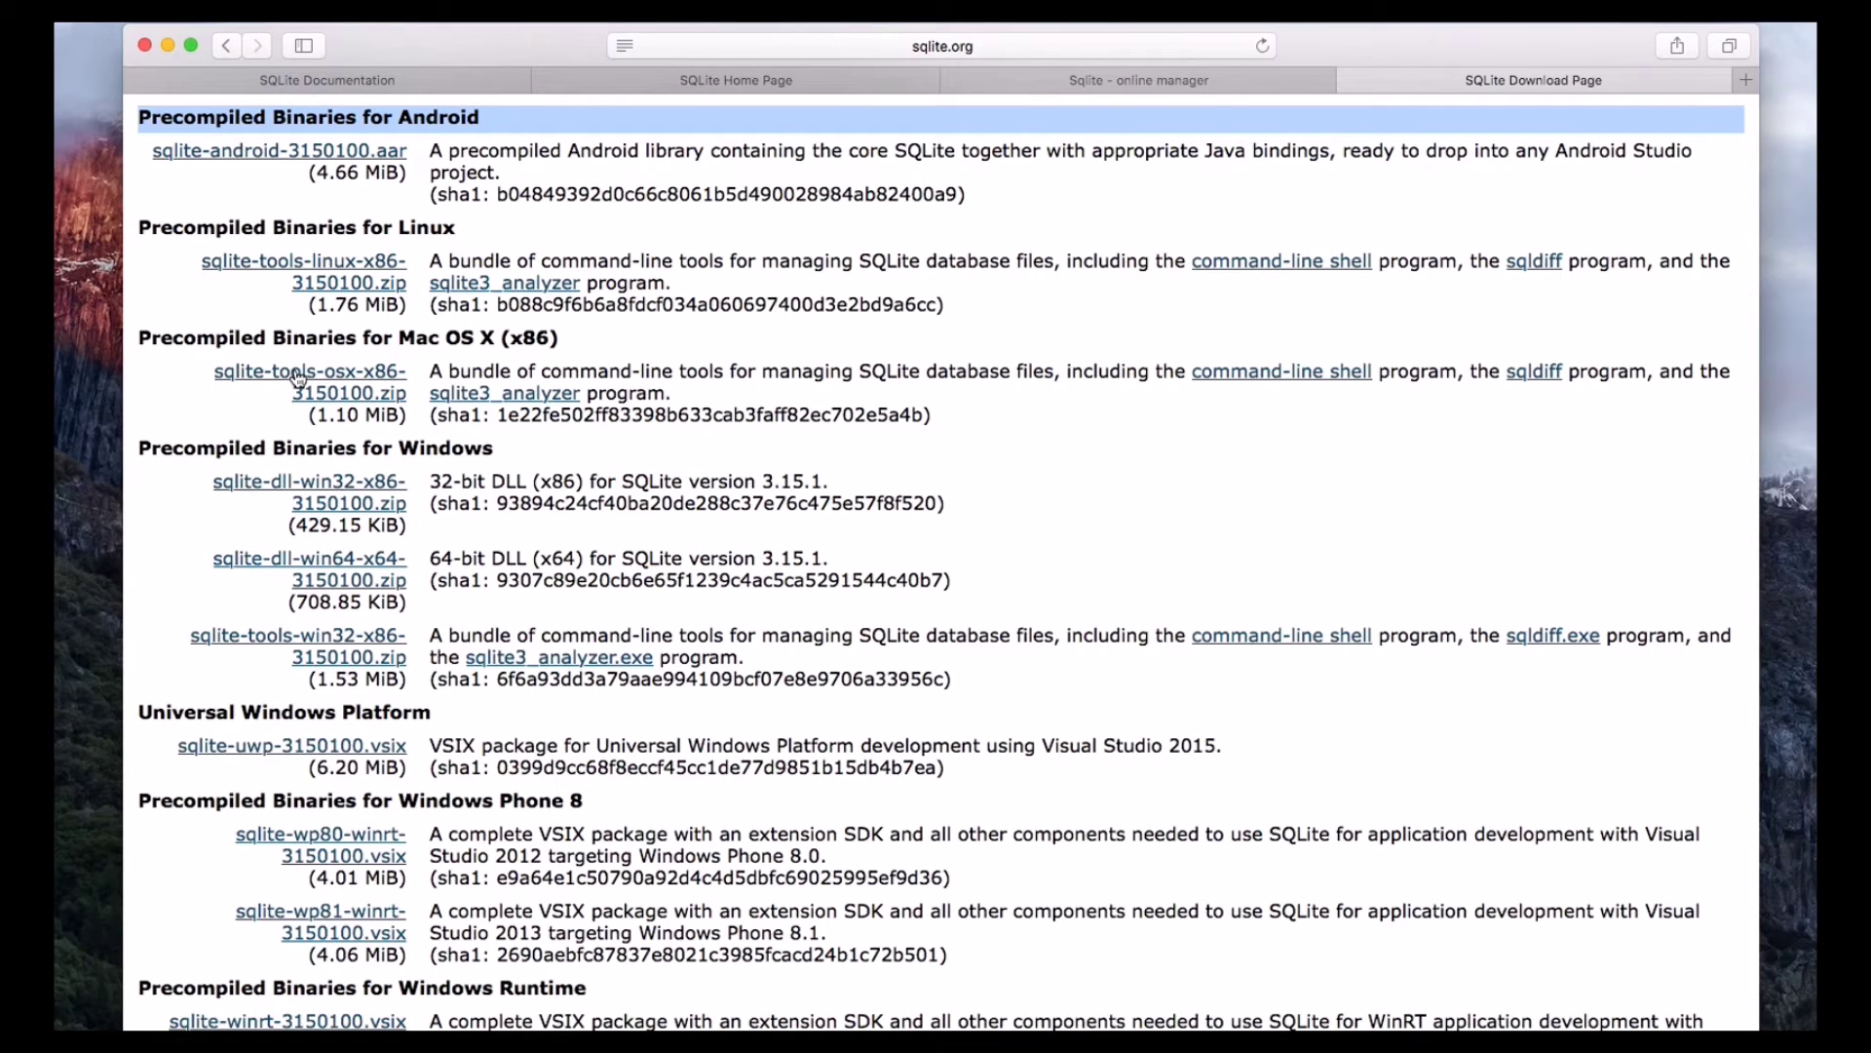
left_click(732, 46)
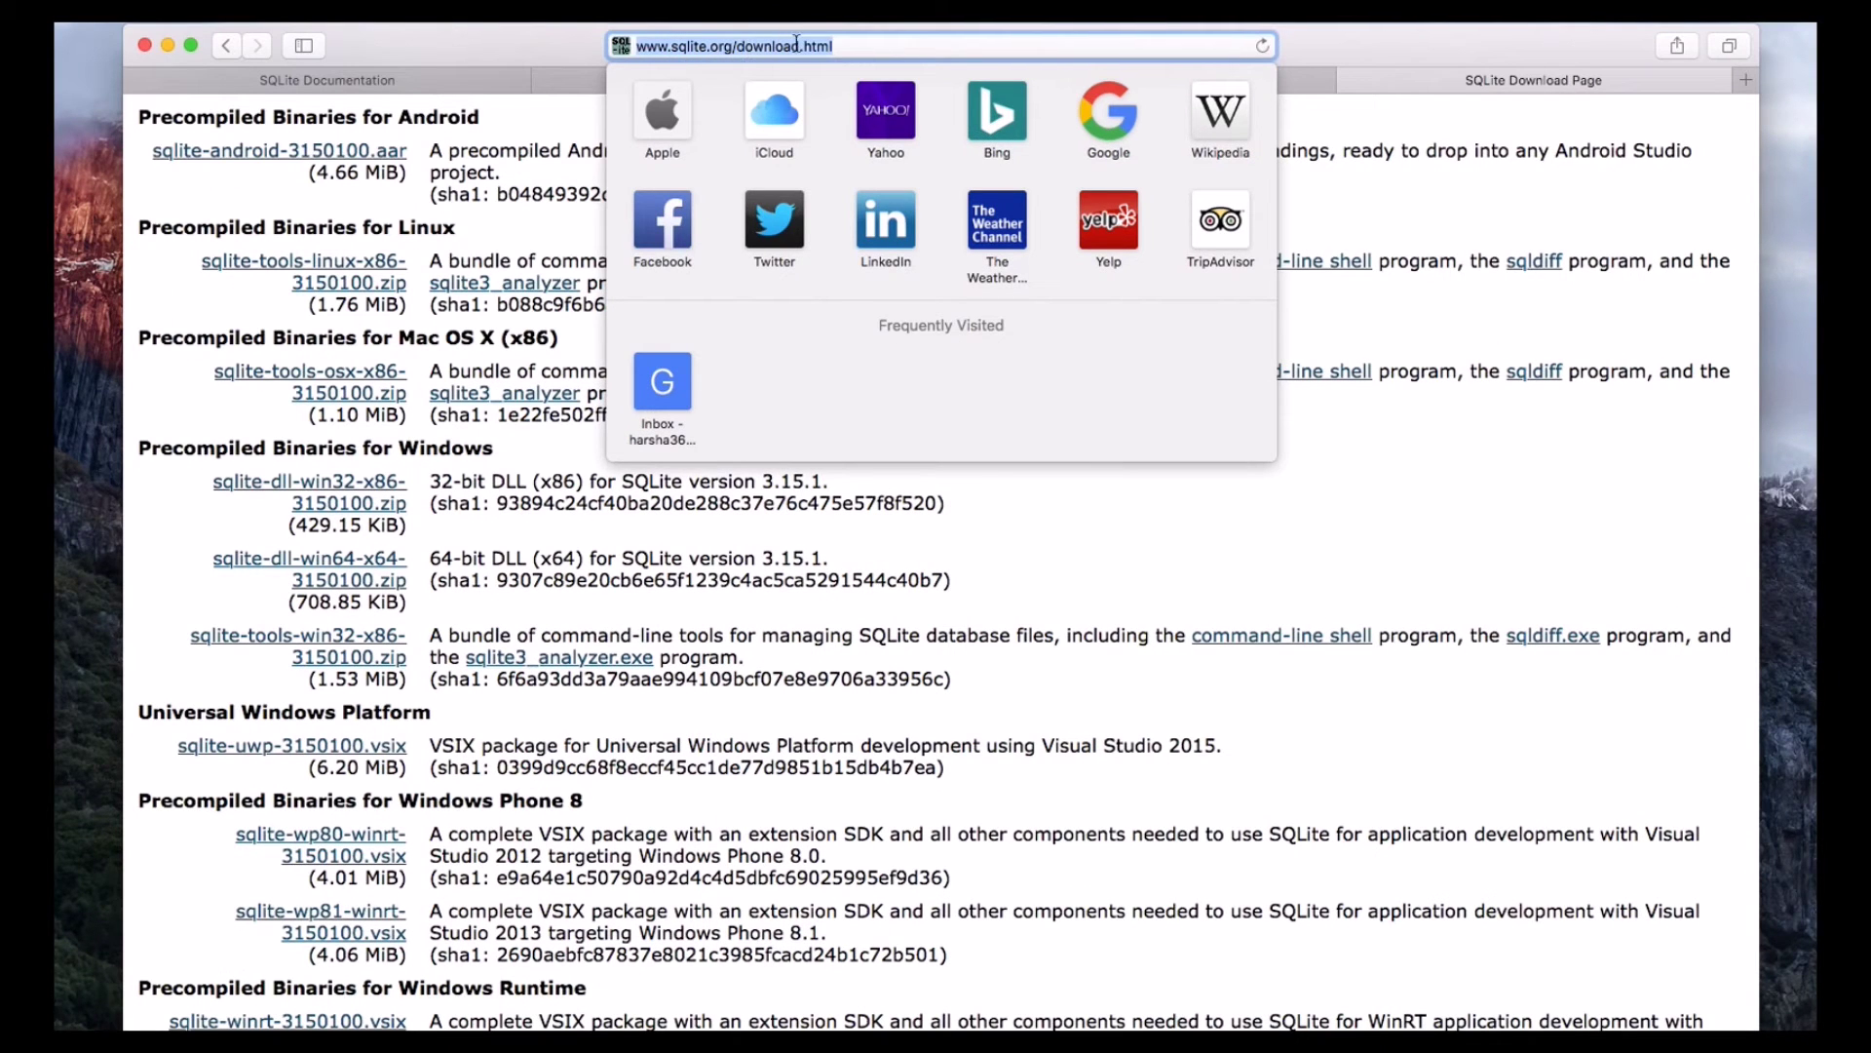
left_click(160, 388)
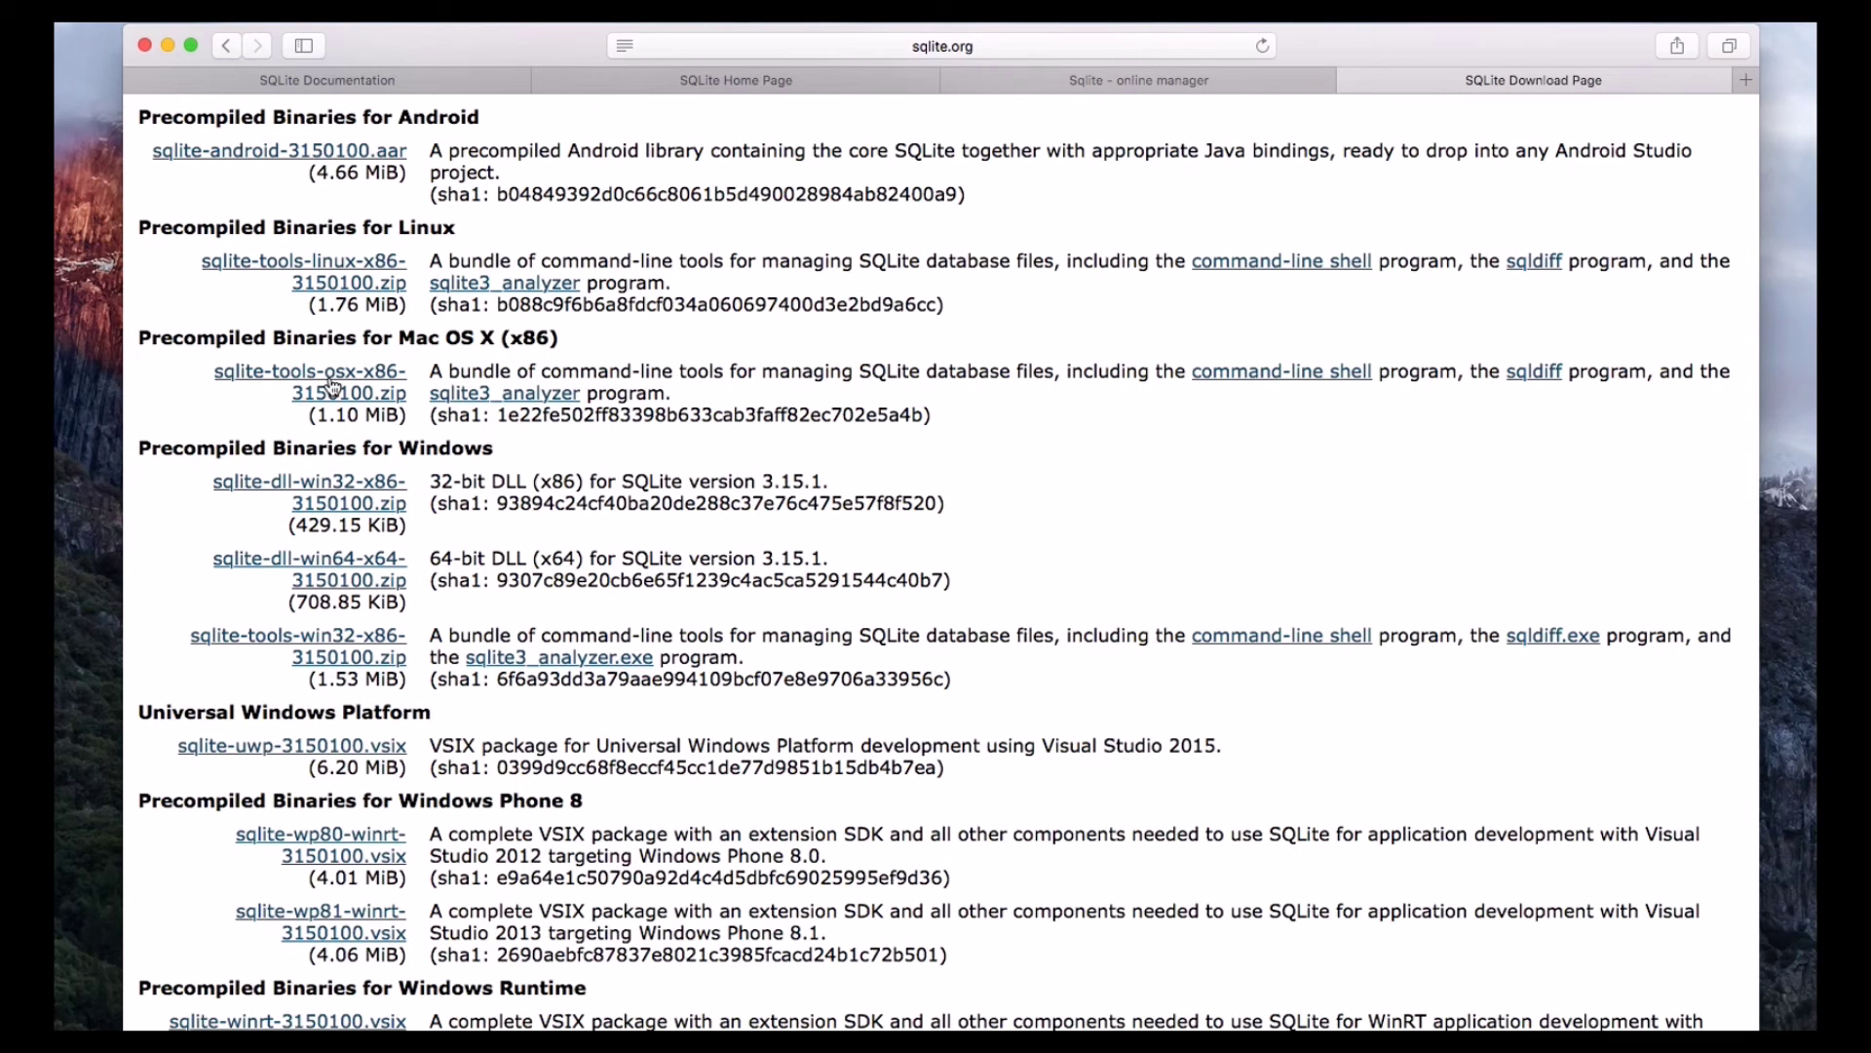
key("super+Tab")
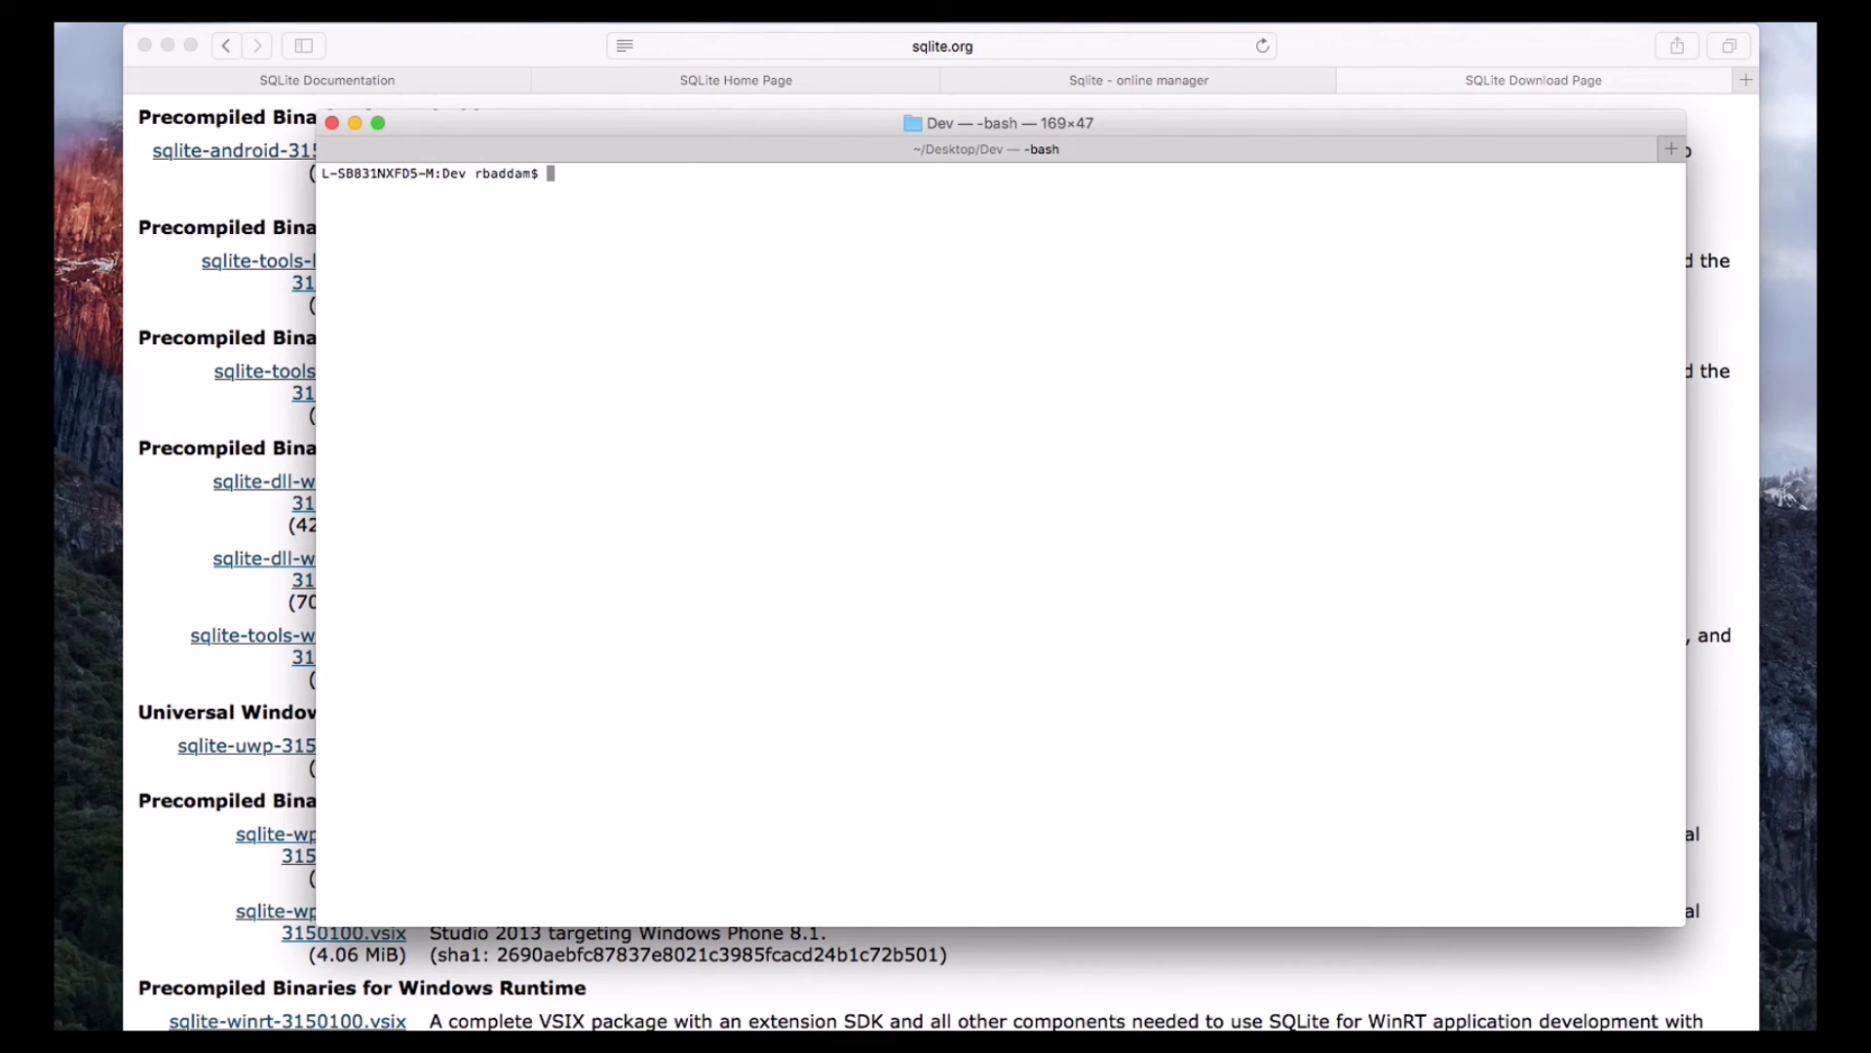
type("sql")
type("ite3")
Start sqlite3, then select the 'SQLite version 3.8.10.2' banner text and drag it onto the sqlite> prompt.
key("Return")
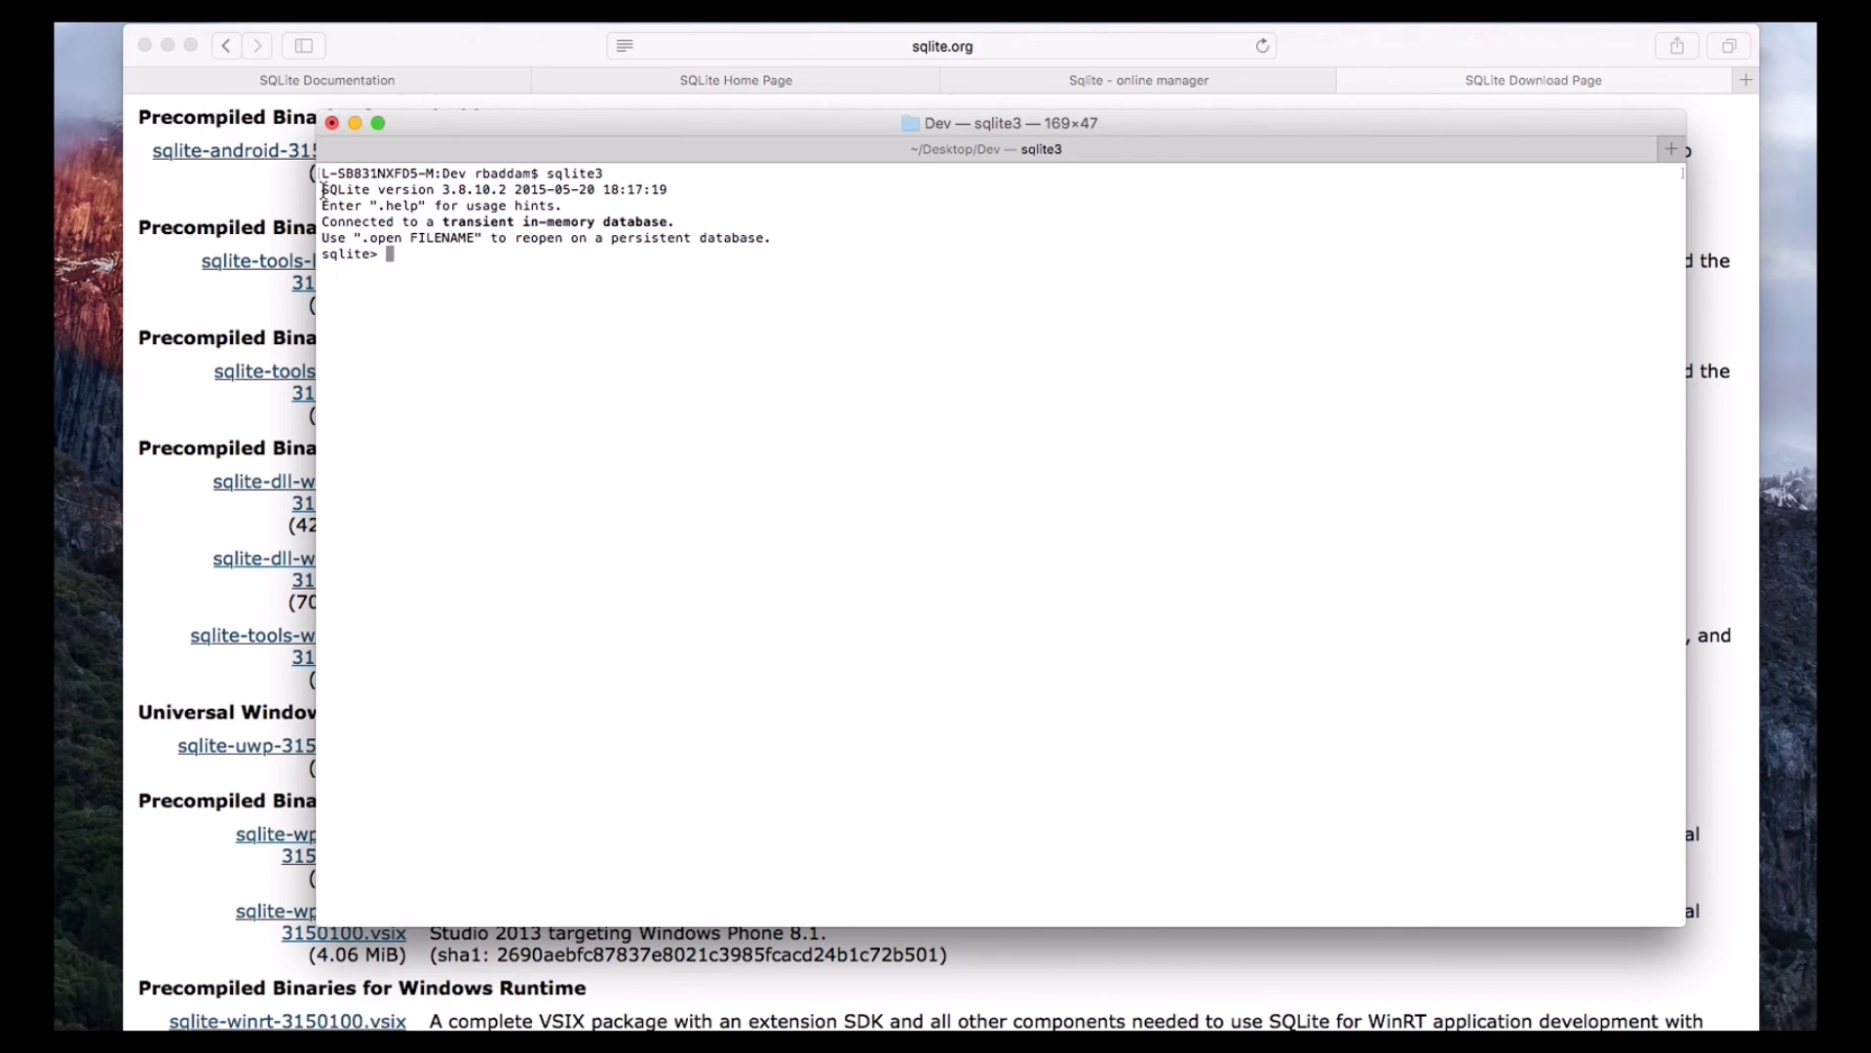
left_click_drag(324, 189, 511, 189)
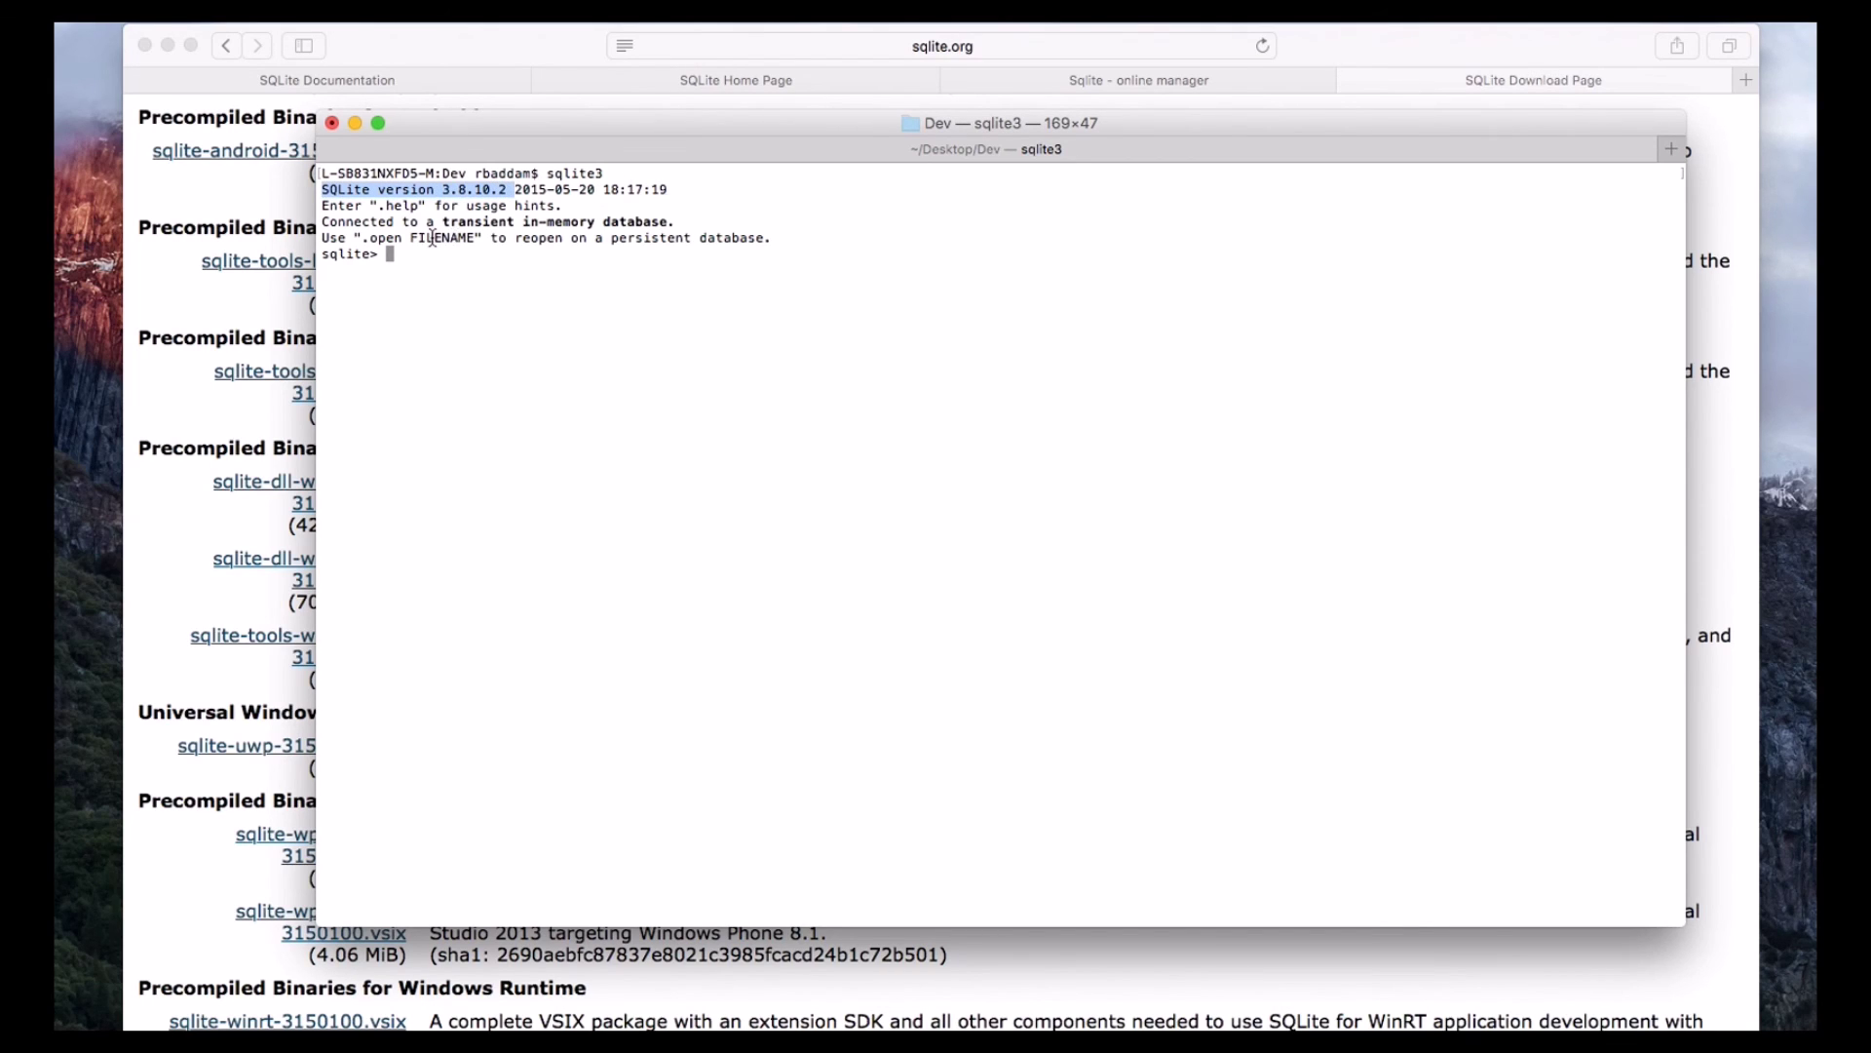
left_click_drag(479, 190, 659, 205)
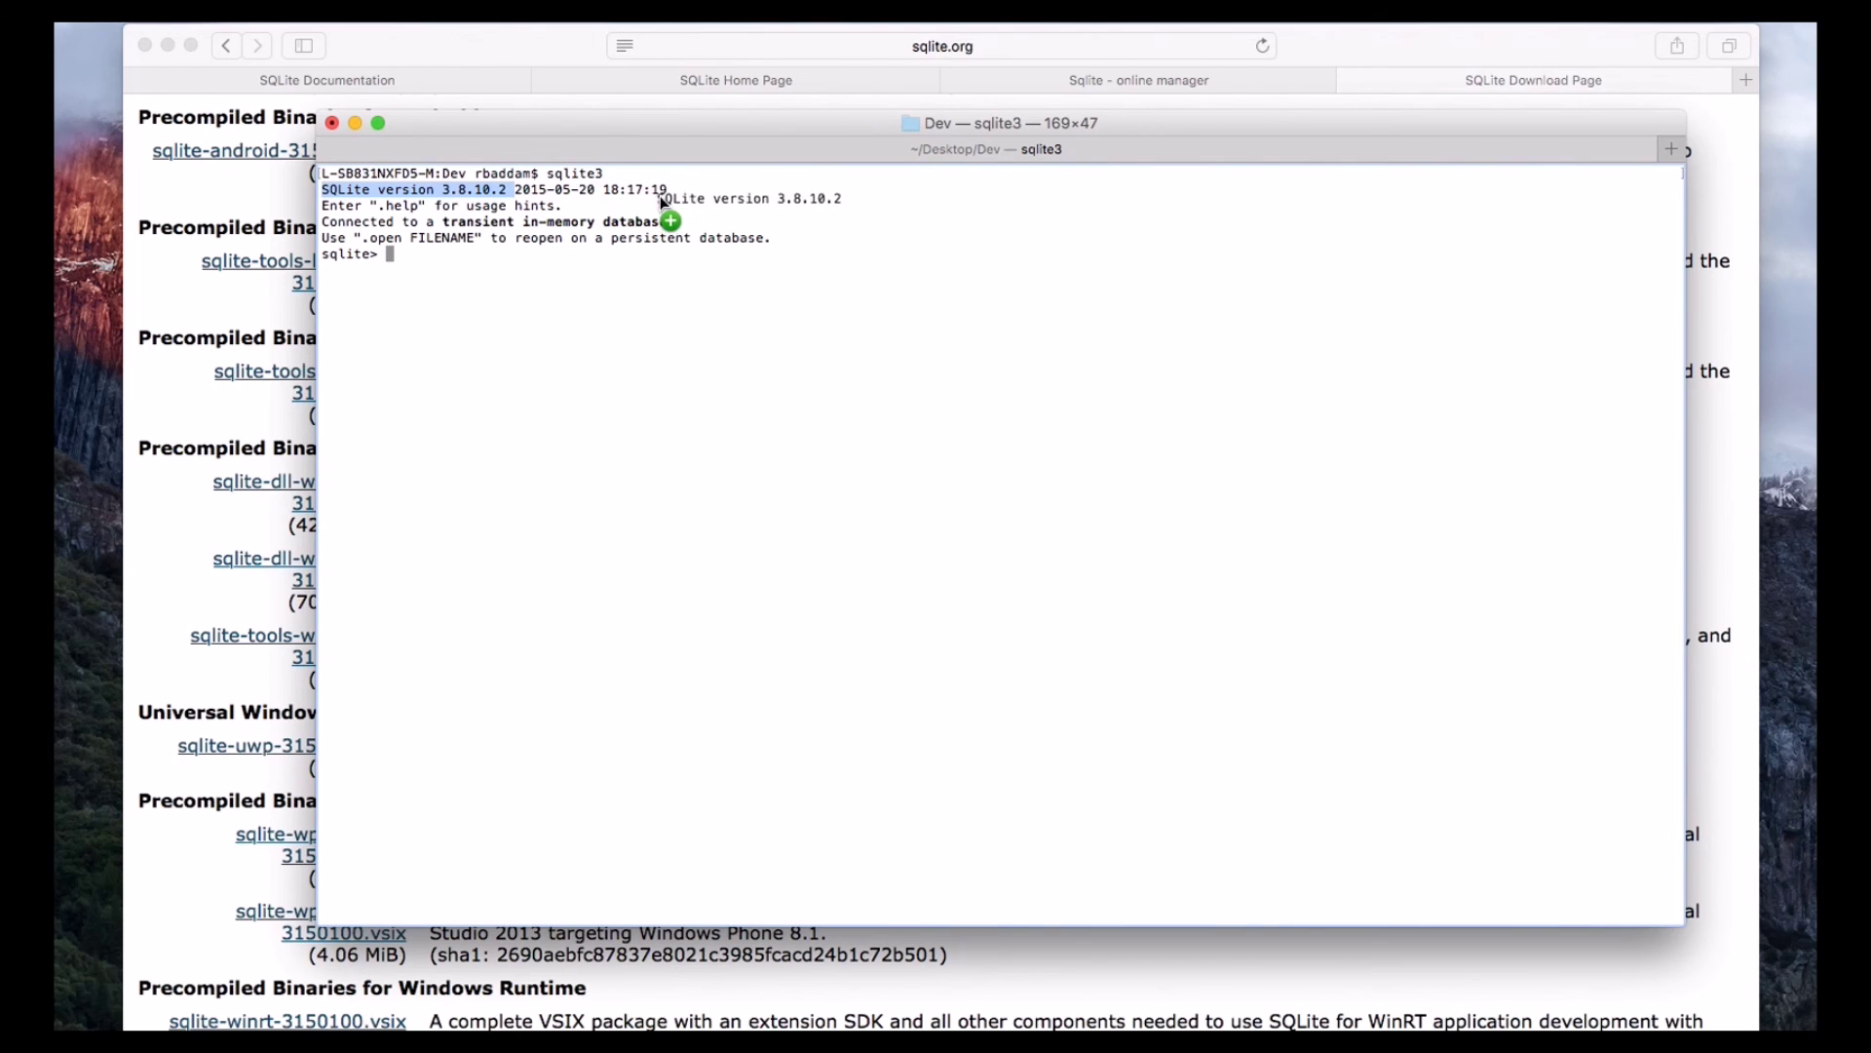